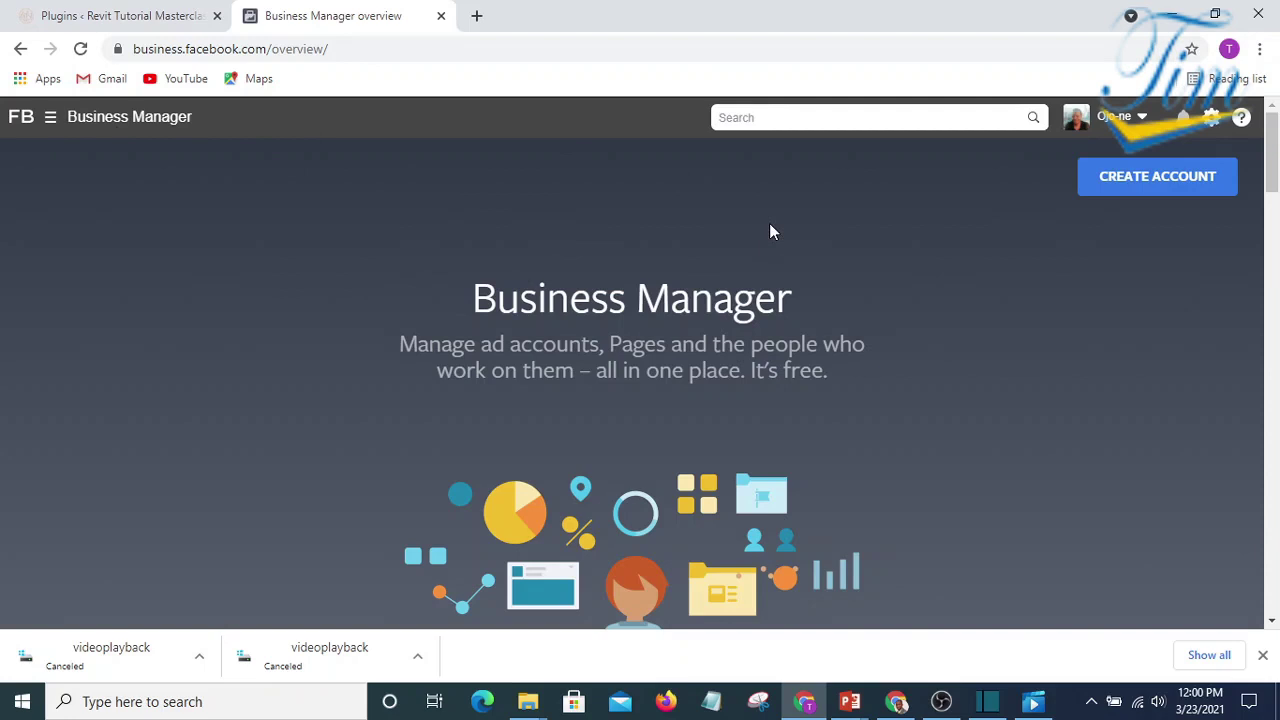
Step: Open the Business settings from the Business Manager overview's shortcuts
{"action": "left_click", "coordinate": [50, 122]}
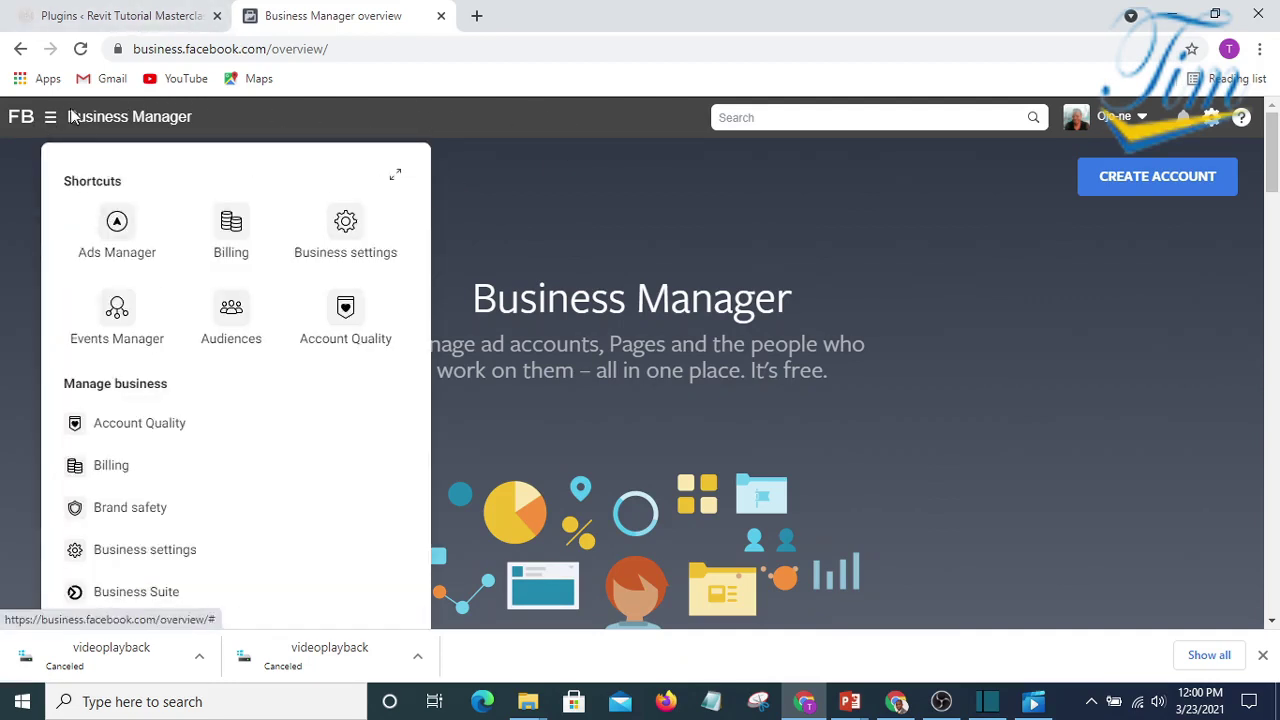
{"action": "scroll", "coordinate": [240, 397], "scroll_direction": "down", "scroll_amount": 10}
{"action": "scroll", "coordinate": [251, 366], "scroll_direction": "up", "scroll_amount": 10}
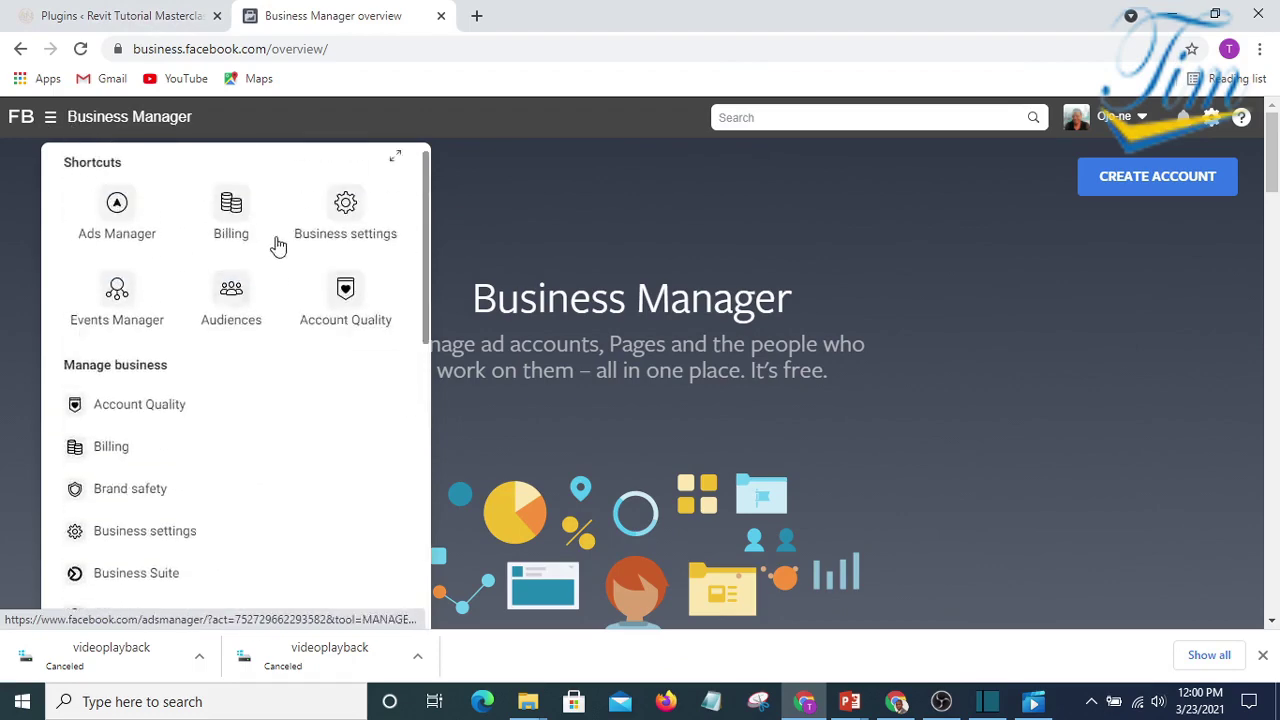
{"action": "left_click", "coordinate": [338, 250]}
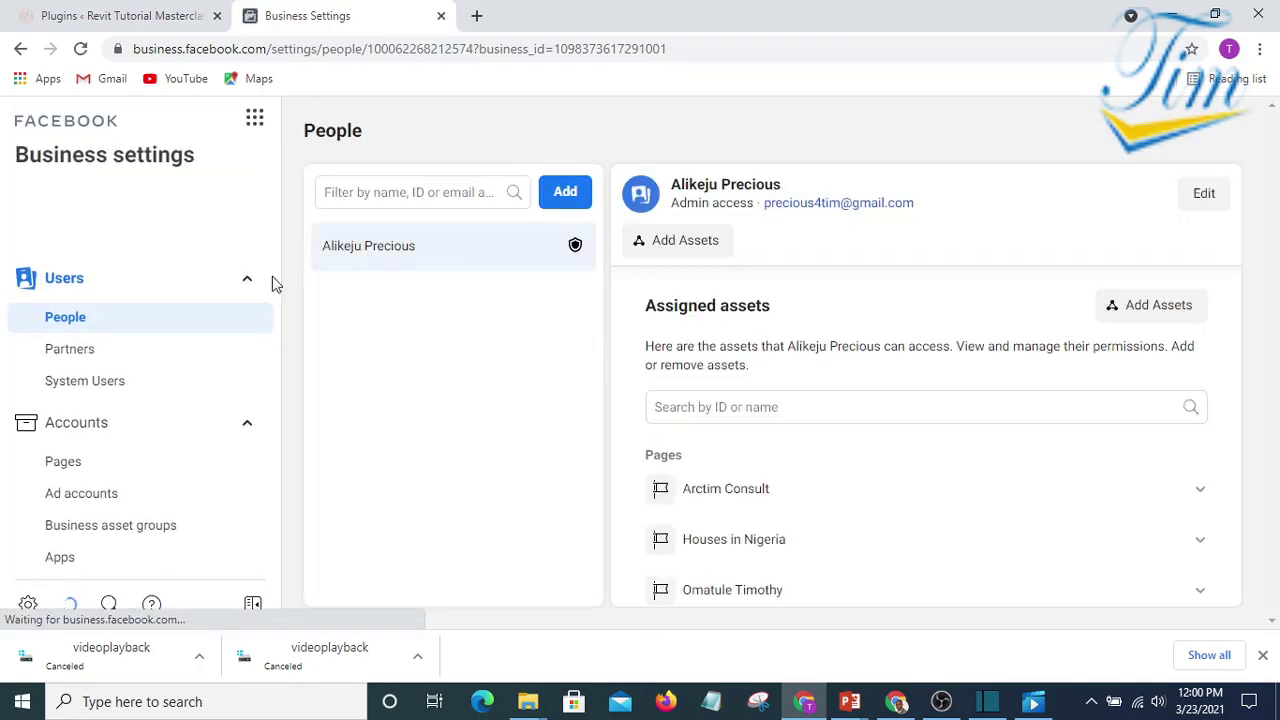
Step: Open the Business info page of the business settings
{"action": "scroll", "coordinate": [205, 350], "scroll_direction": "down", "scroll_amount": 1}
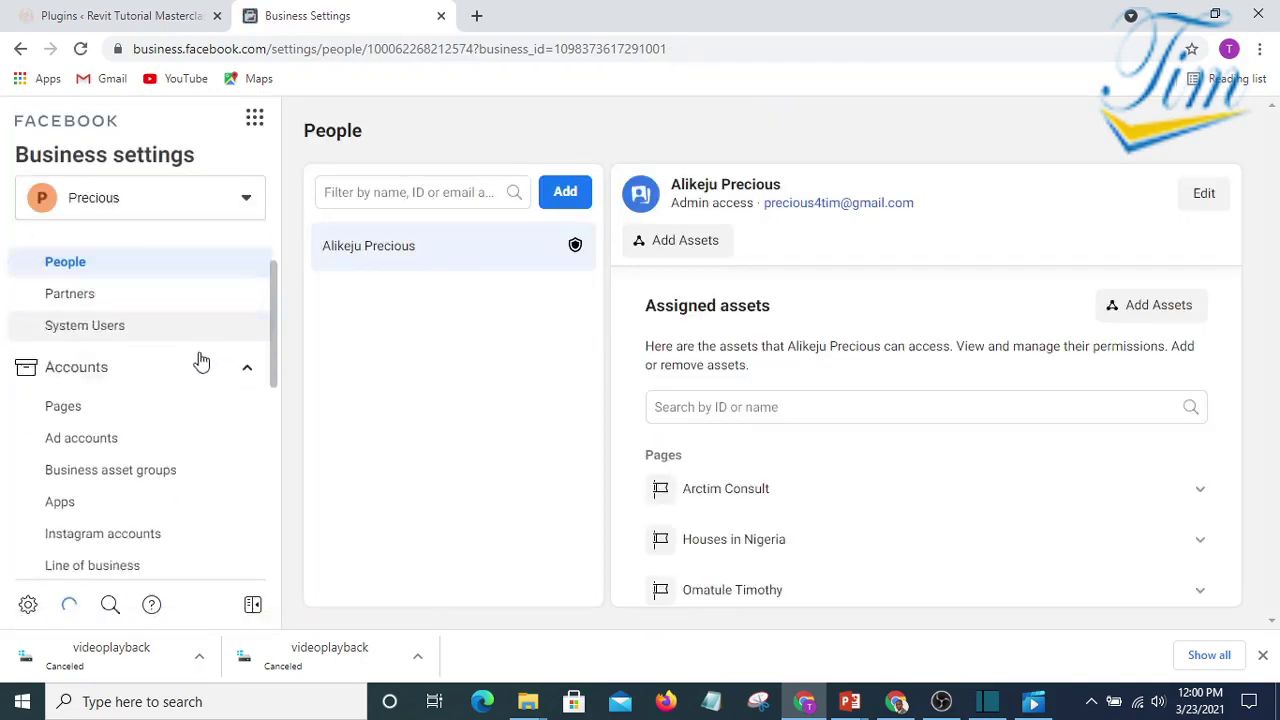
{"action": "scroll", "coordinate": [196, 385], "scroll_direction": "down", "scroll_amount": 5}
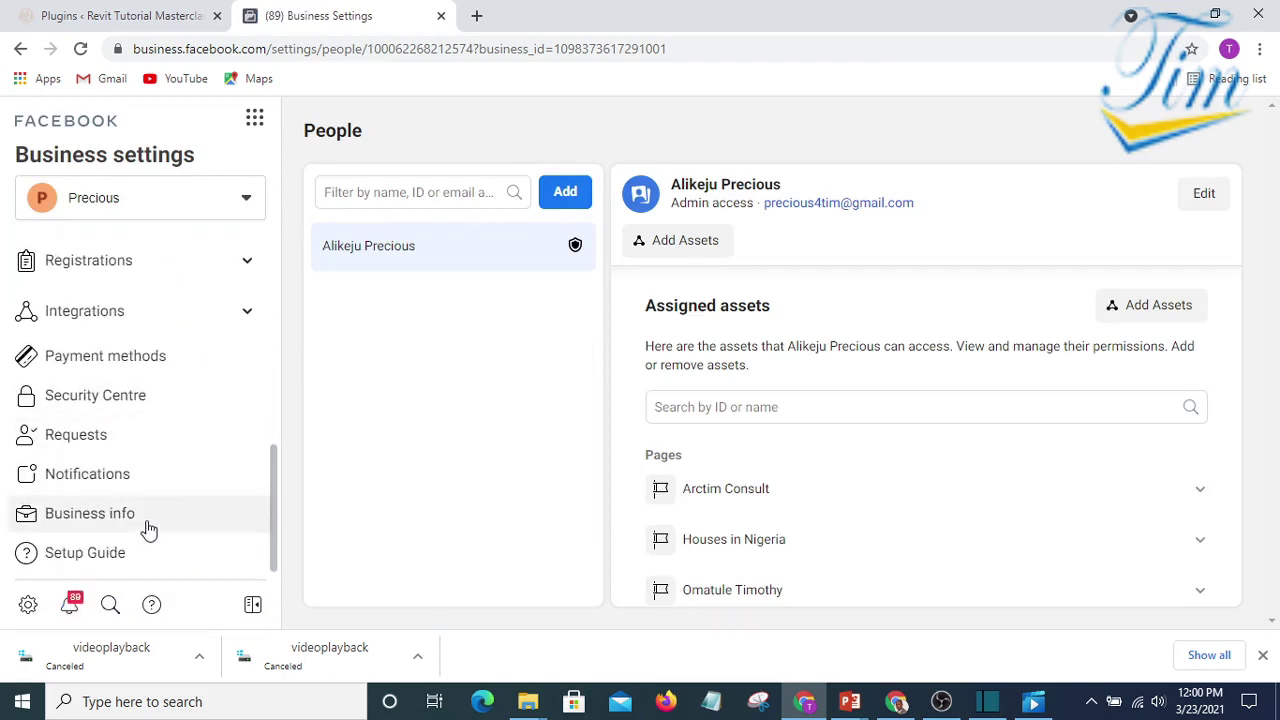
{"action": "left_click", "coordinate": [84, 522]}
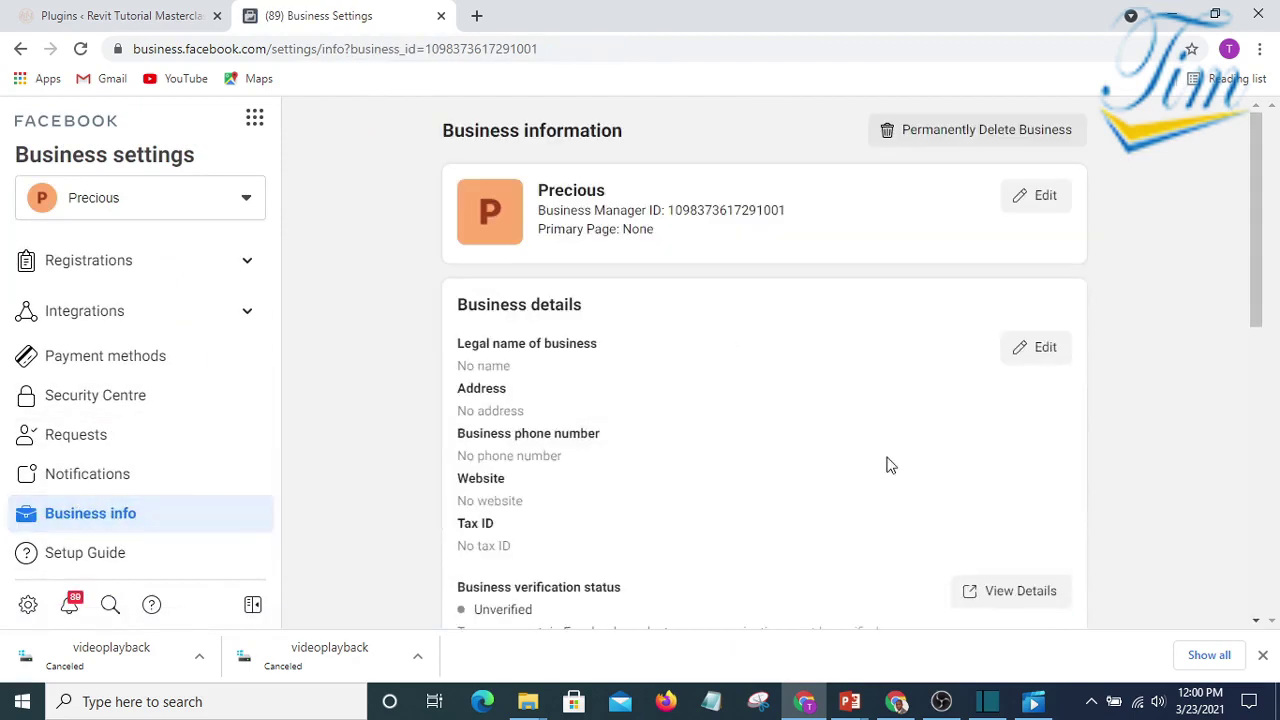
Step: Examine the business details, verification status, ad account creation limit and business options on the business information page
{"action": "scroll", "coordinate": [889, 465], "scroll_direction": "down", "scroll_amount": 5}
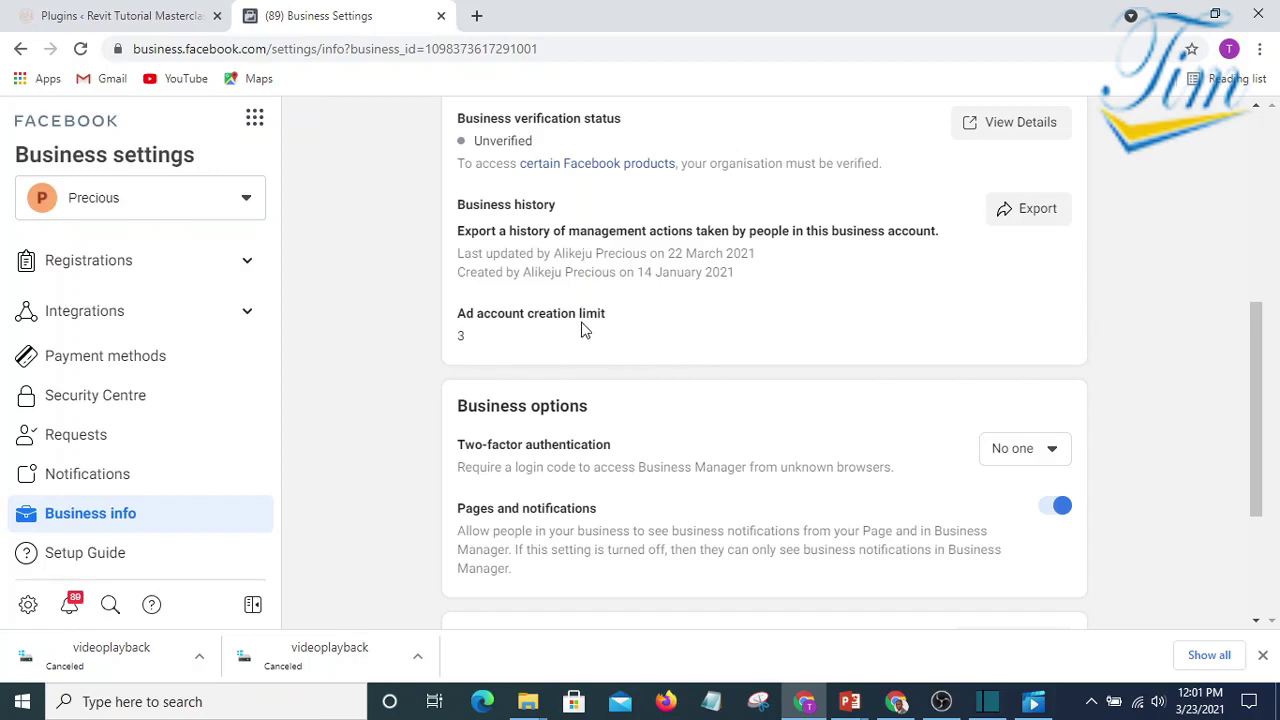
{"action": "scroll", "coordinate": [671, 321], "scroll_direction": "up", "scroll_amount": 3}
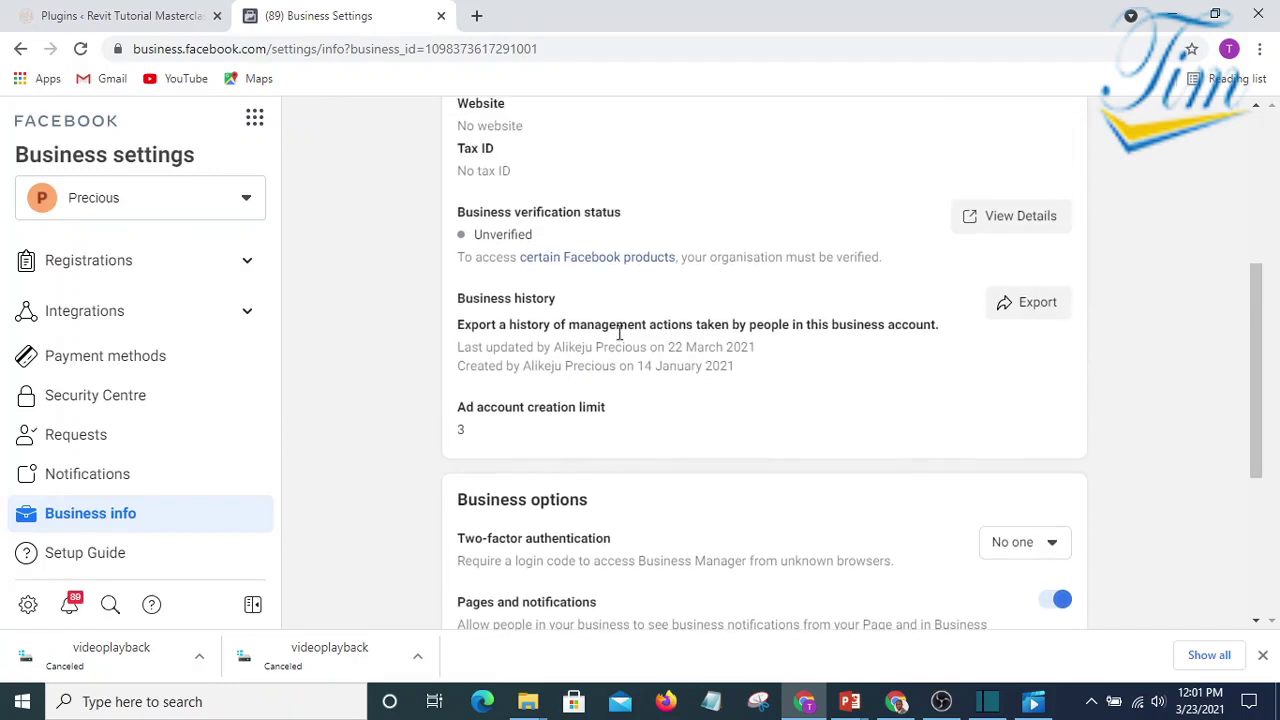
{"action": "scroll", "coordinate": [586, 337], "scroll_direction": "down", "scroll_amount": 4}
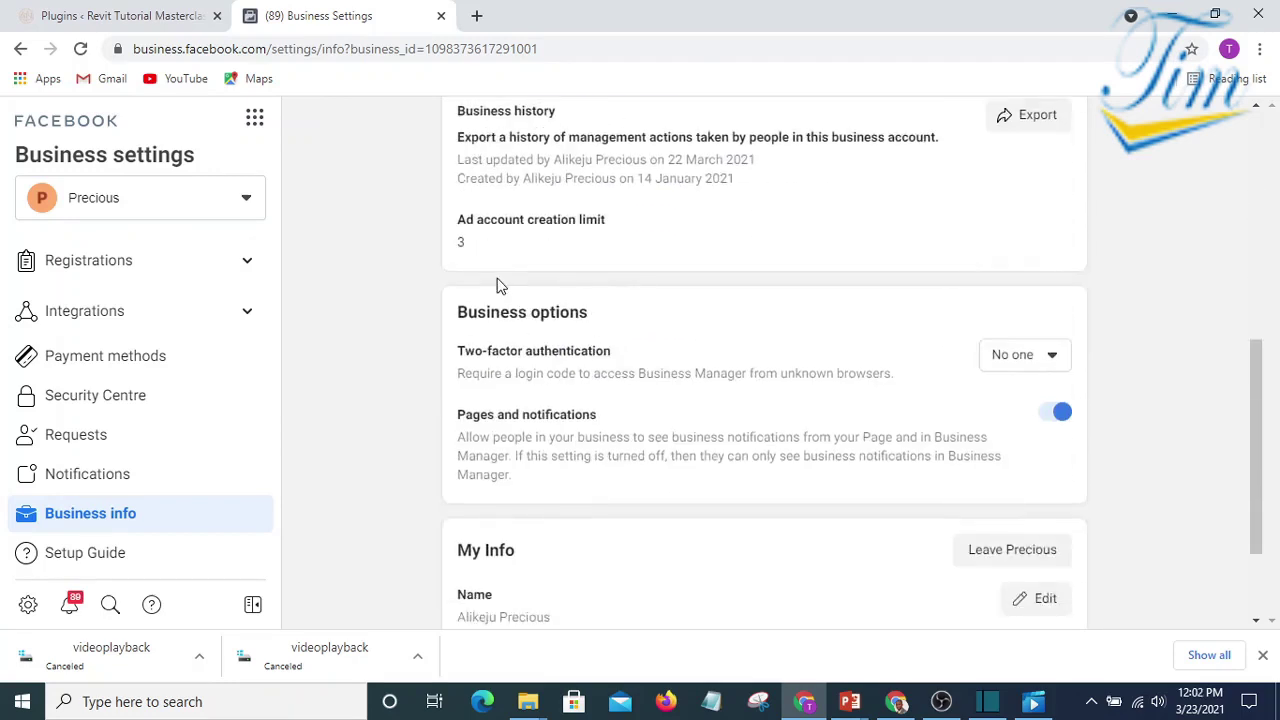
{"action": "scroll", "coordinate": [500, 286], "scroll_direction": "up", "scroll_amount": 2}
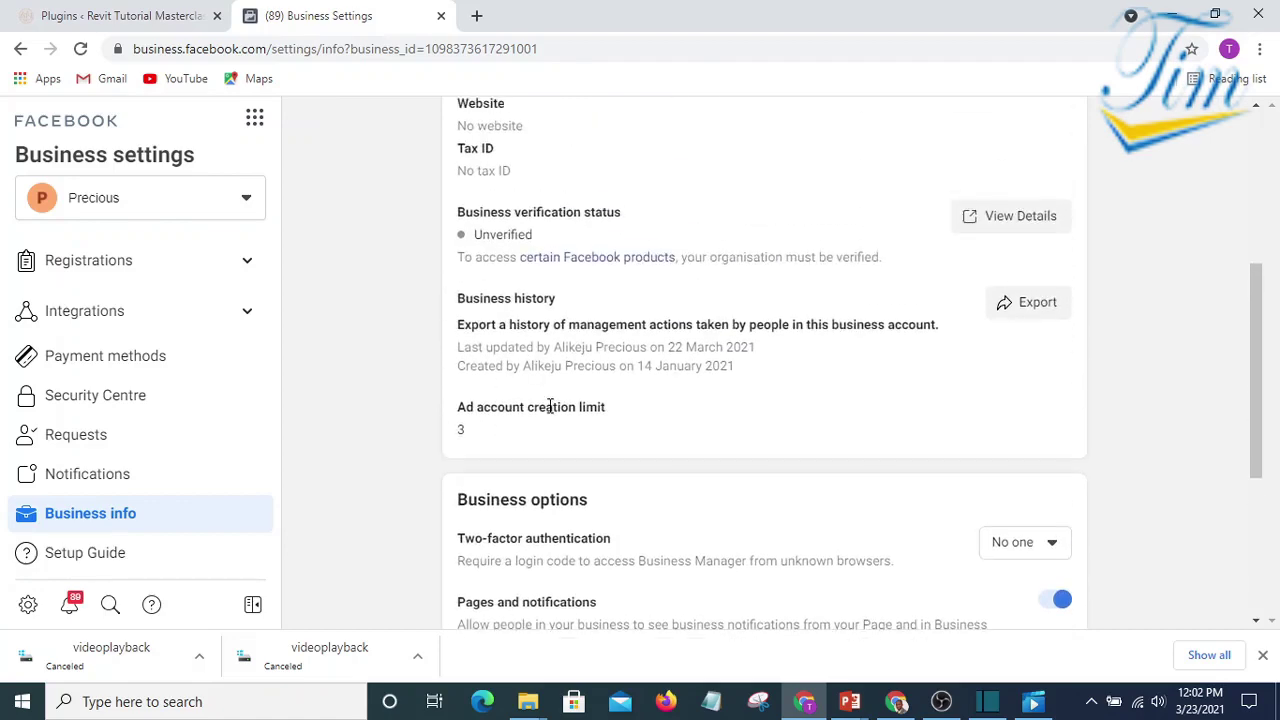
{"action": "scroll", "coordinate": [549, 407], "scroll_direction": "up", "scroll_amount": 4}
{"action": "scroll", "coordinate": [300, 240], "scroll_direction": "down", "scroll_amount": 1}
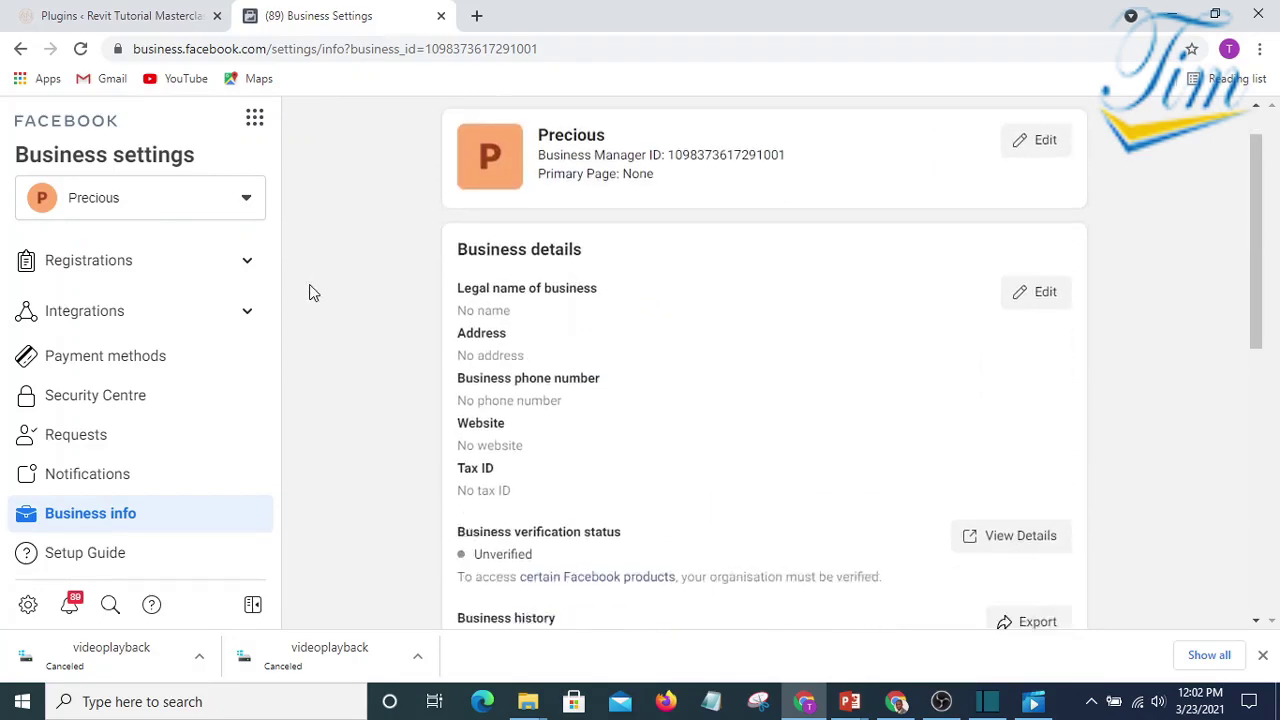
{"action": "scroll", "coordinate": [300, 290], "scroll_direction": "down", "scroll_amount": 5}
{"action": "scroll", "coordinate": [275, 286], "scroll_direction": "up", "scroll_amount": 5}
{"action": "scroll", "coordinate": [250, 288], "scroll_direction": "down", "scroll_amount": 3}
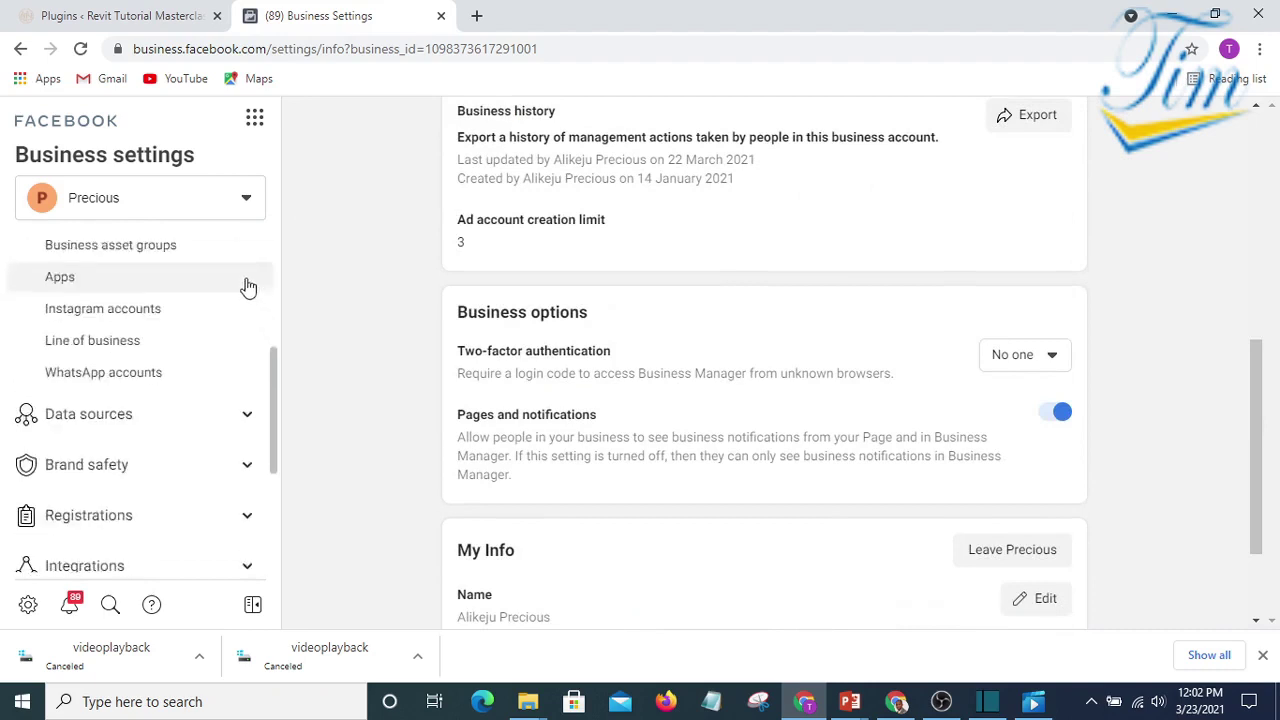
Step: Open the Ad accounts page of the business settings
{"action": "scroll", "coordinate": [248, 288], "scroll_direction": "up", "scroll_amount": 3}
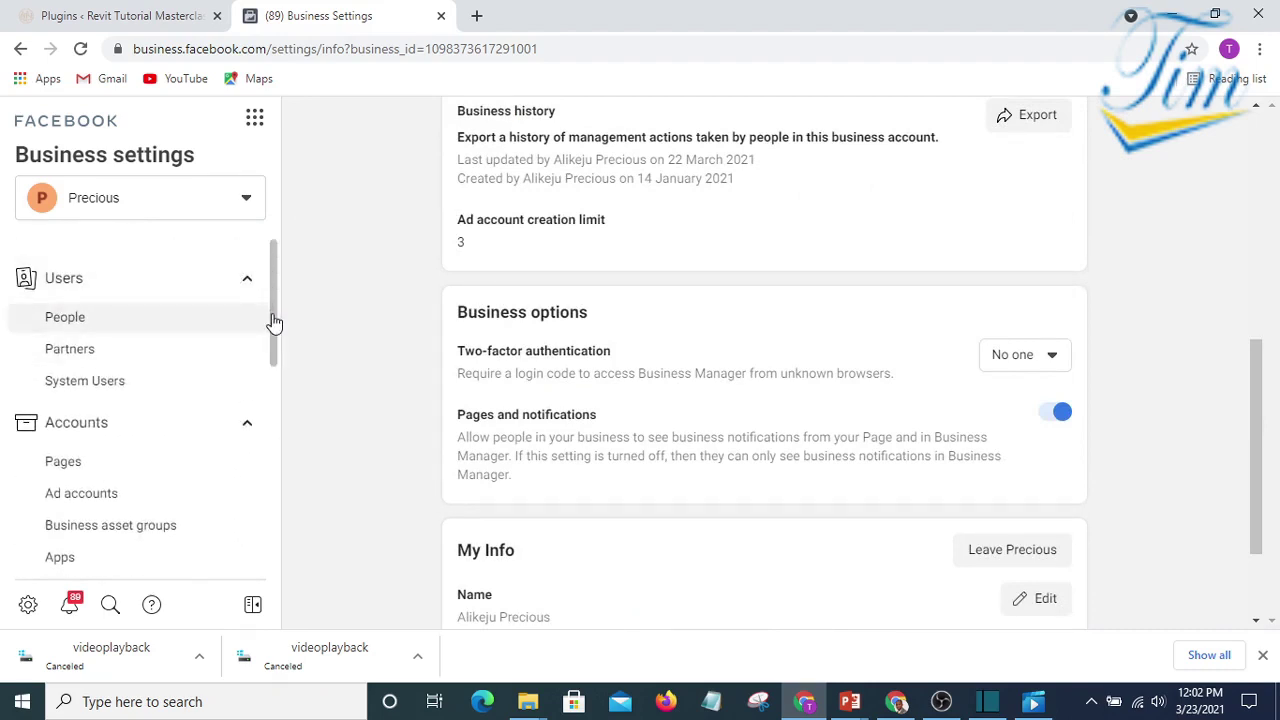
{"action": "scroll", "coordinate": [240, 350], "scroll_direction": "down", "scroll_amount": 1}
{"action": "left_click", "coordinate": [88, 402]}
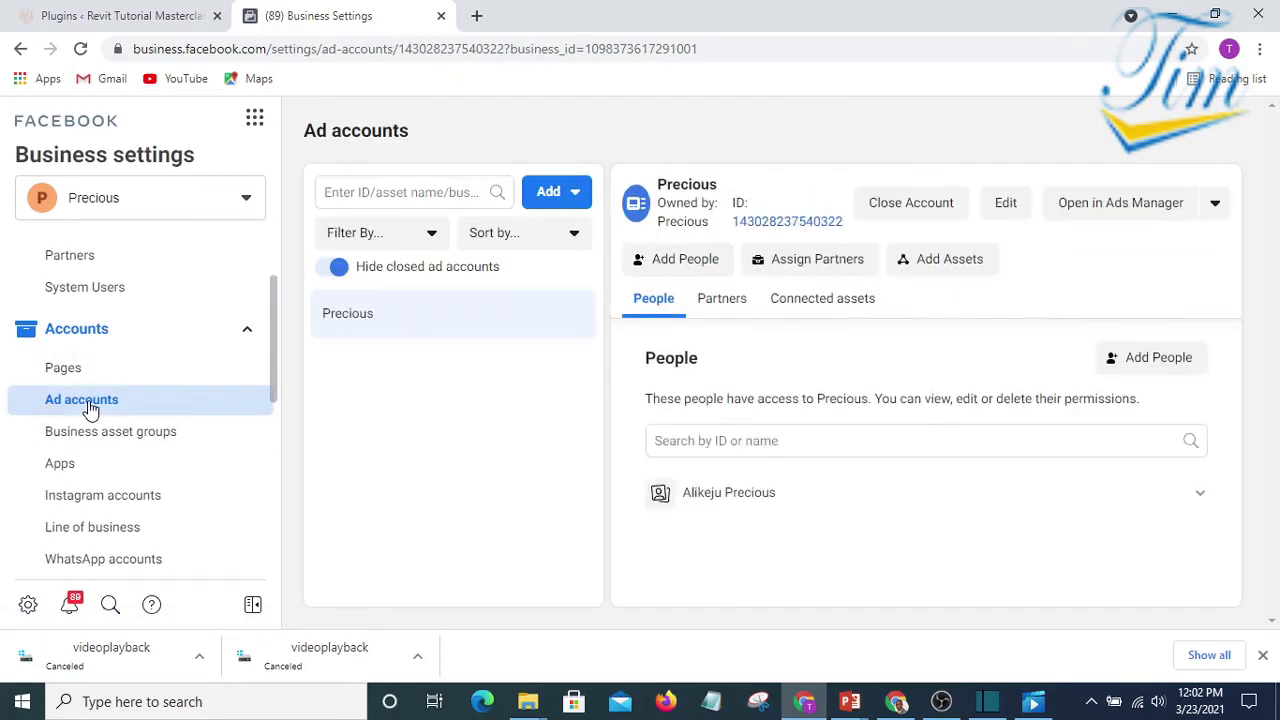
Step: Create a new ad account for My business, entering a first name as the ad account name
{"action": "left_click", "coordinate": [558, 195]}
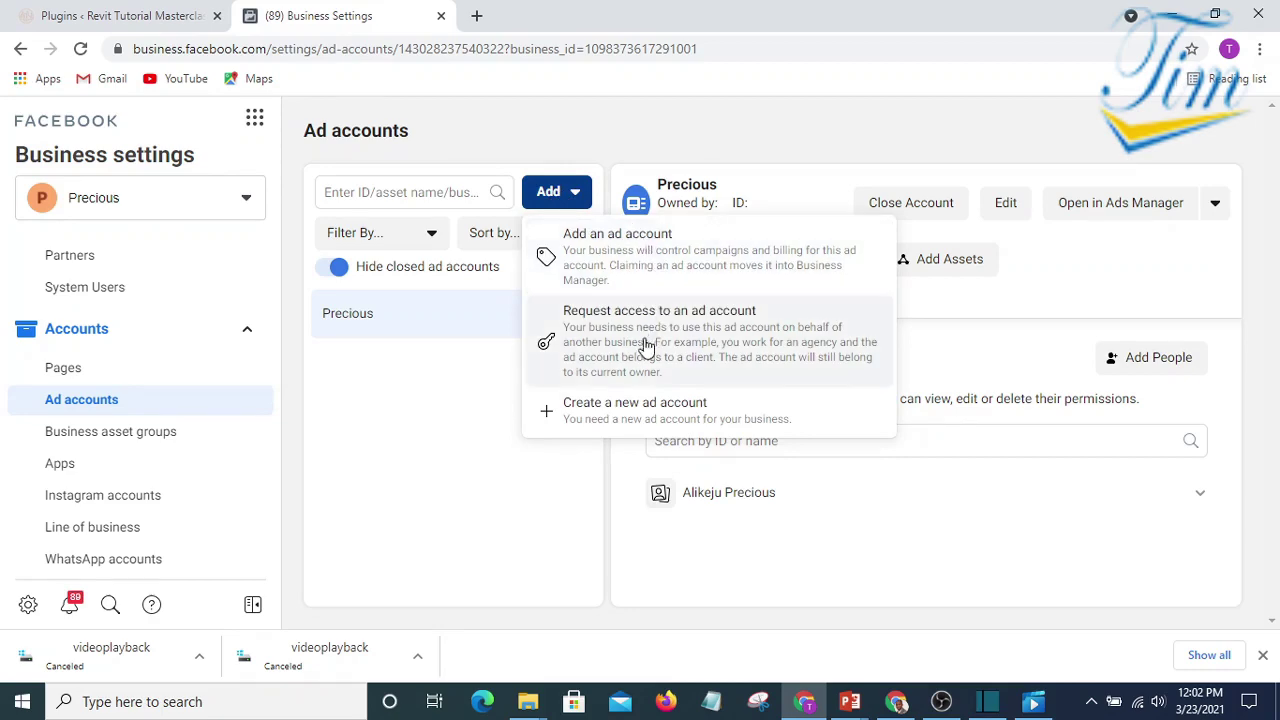
{"action": "left_click", "coordinate": [643, 415]}
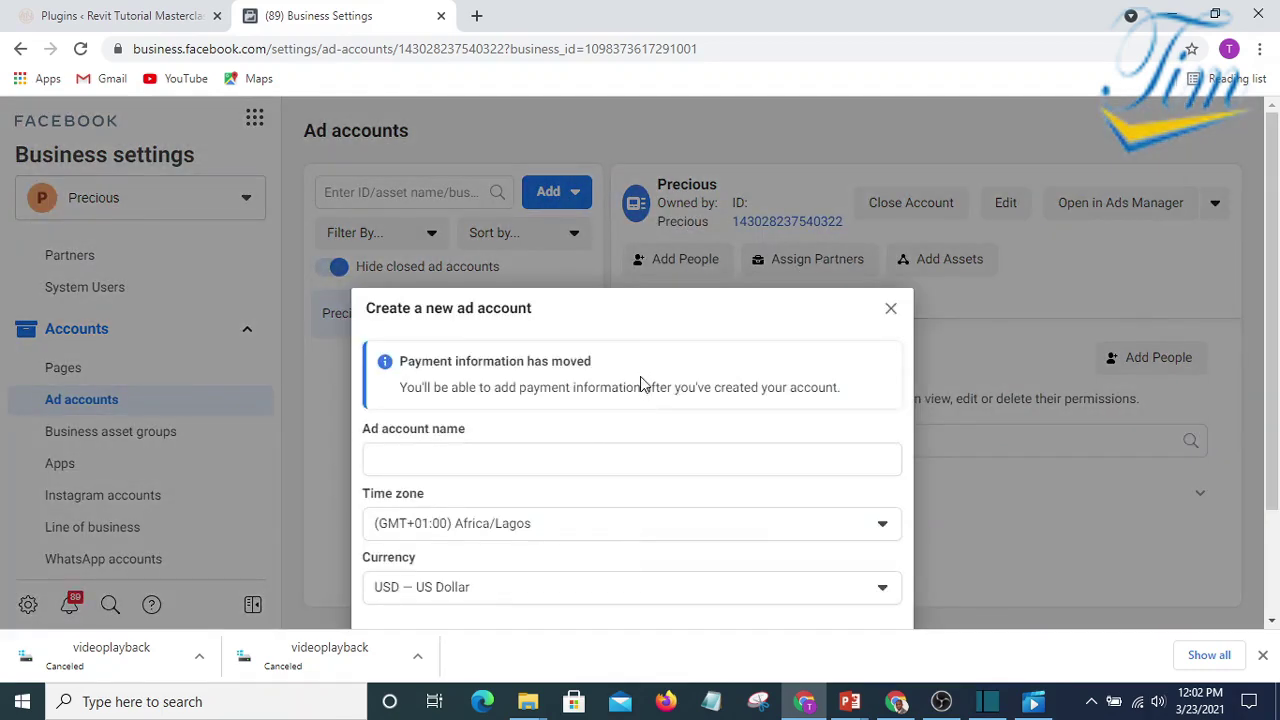
{"action": "left_click", "coordinate": [460, 456]}
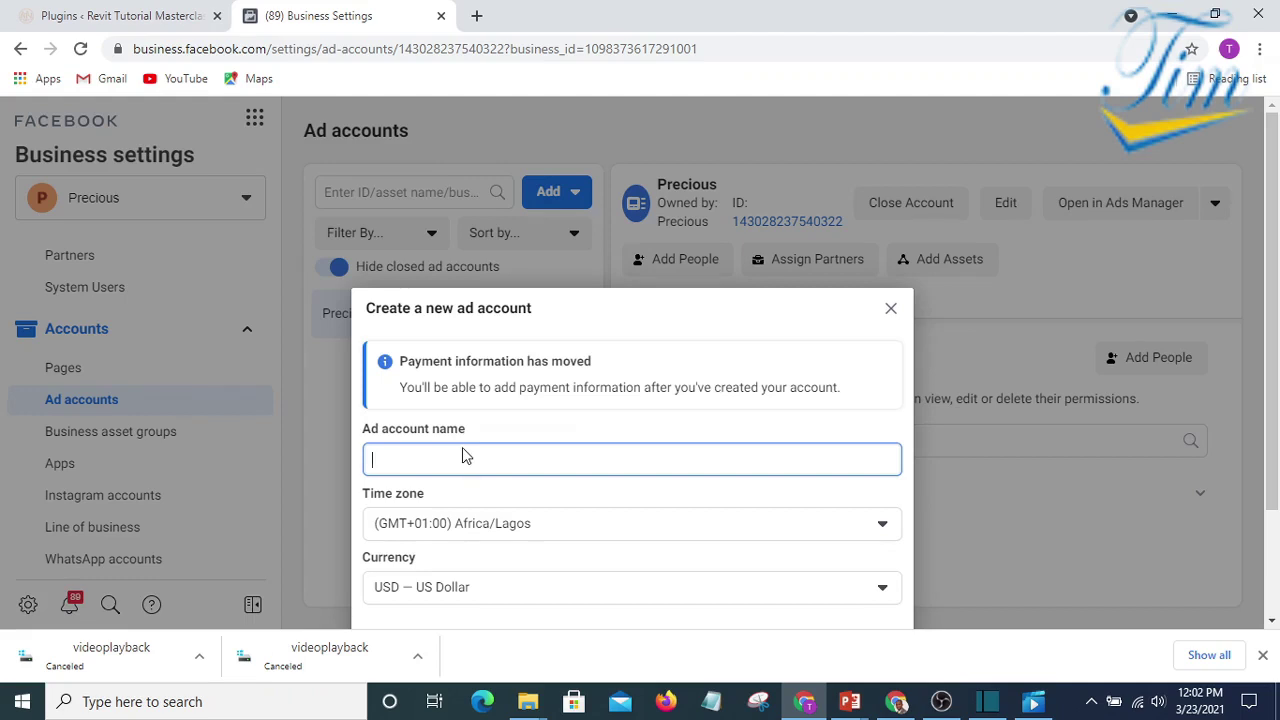
{"action": "type", "text": "Timothy"}
{"action": "scroll", "coordinate": [564, 525], "scroll_direction": "down", "scroll_amount": 1}
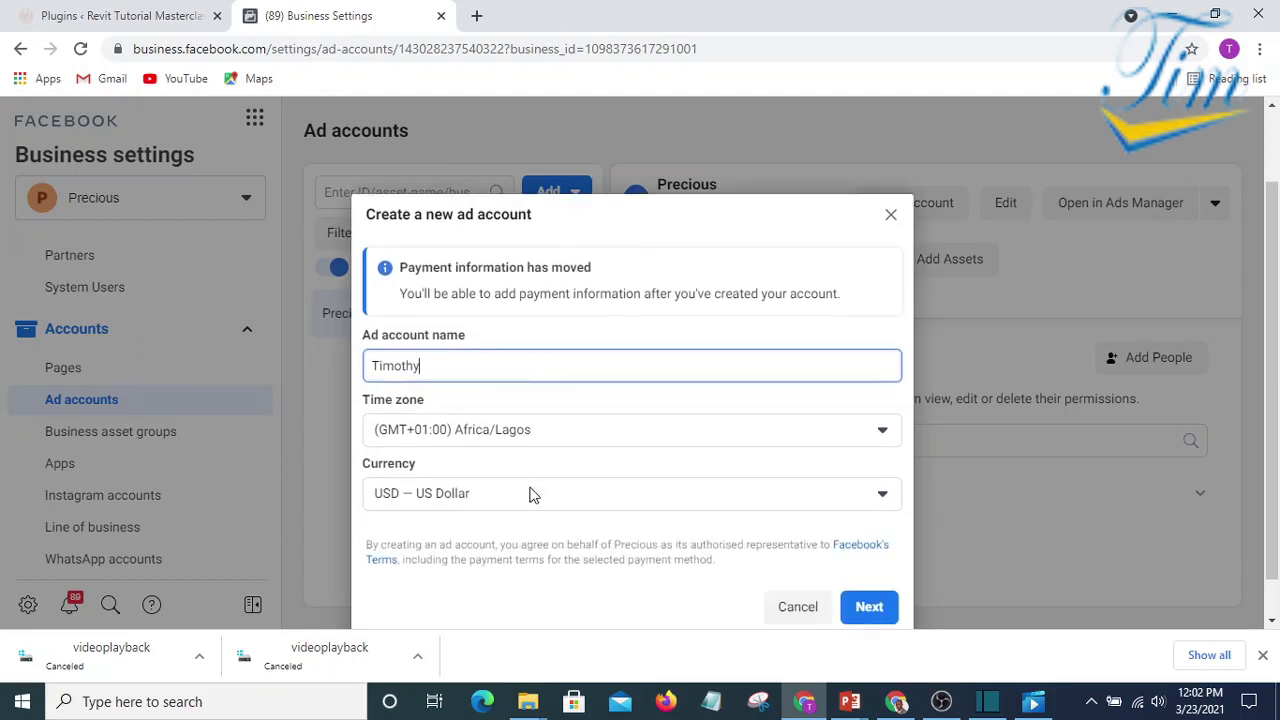
{"action": "scroll", "coordinate": [535, 495], "scroll_direction": "down", "scroll_amount": 1}
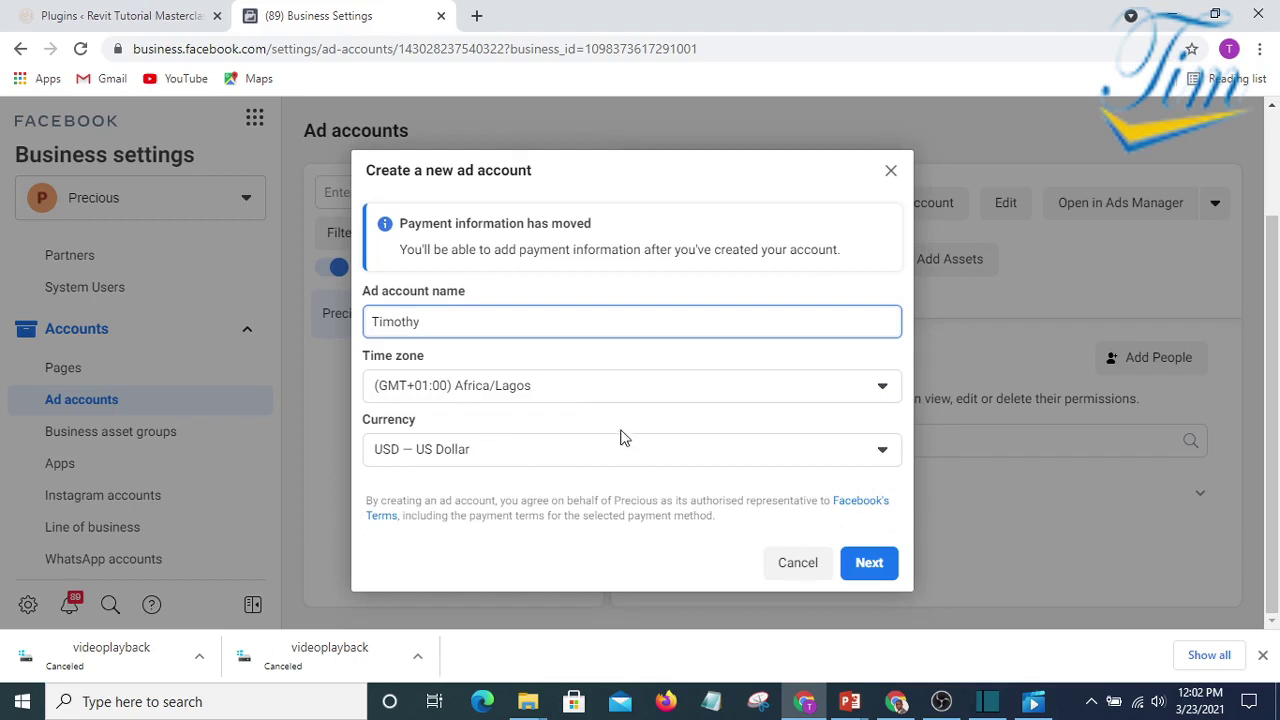
{"action": "left_click", "coordinate": [869, 564]}
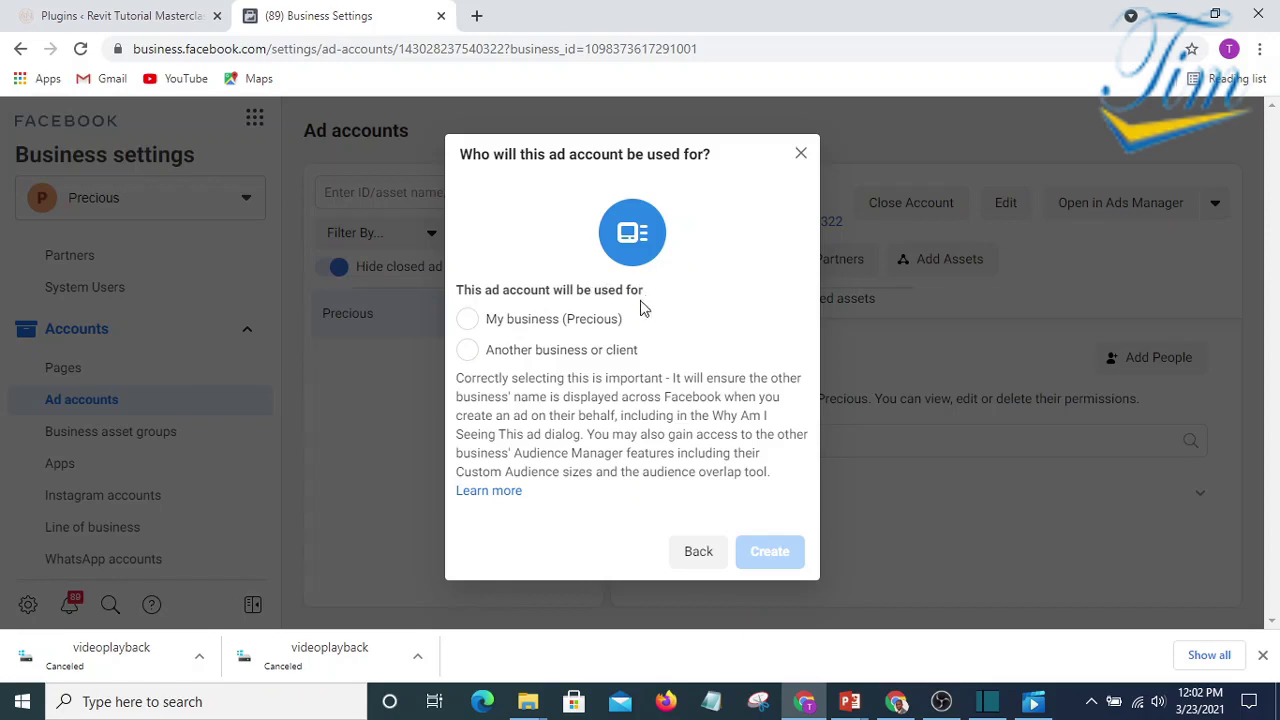
{"action": "left_click", "coordinate": [468, 321]}
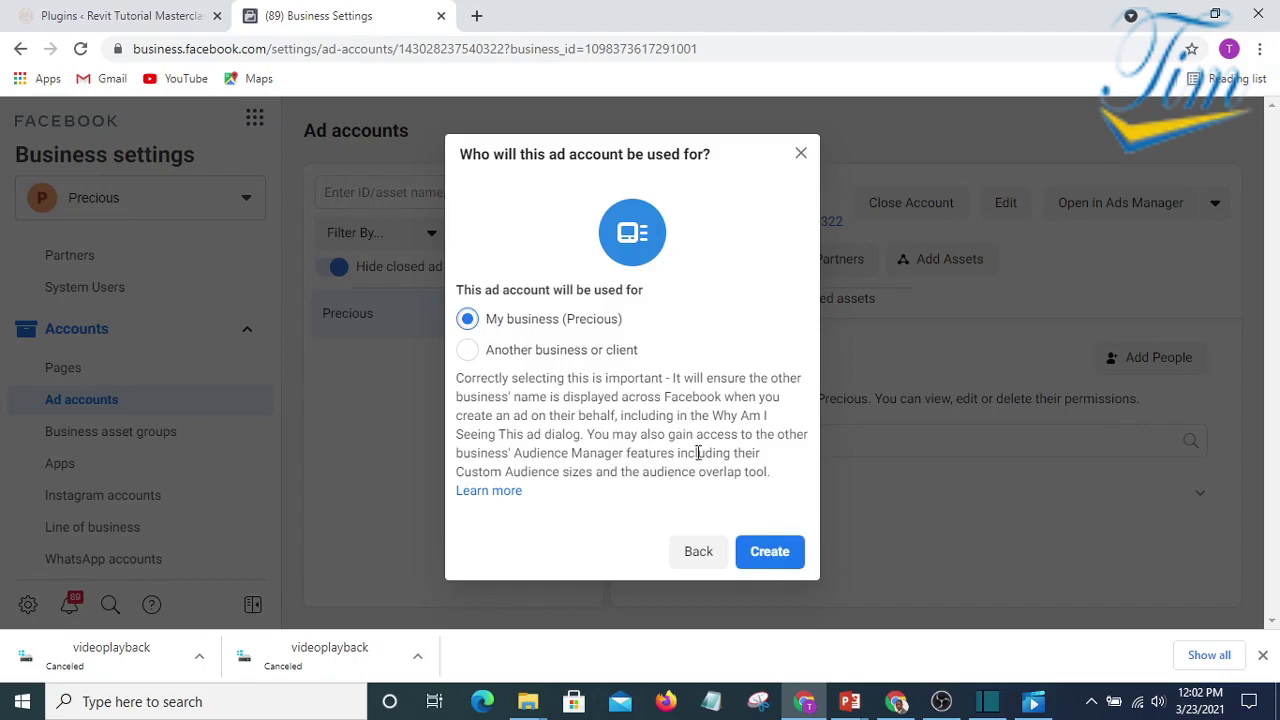
{"action": "left_click", "coordinate": [775, 558]}
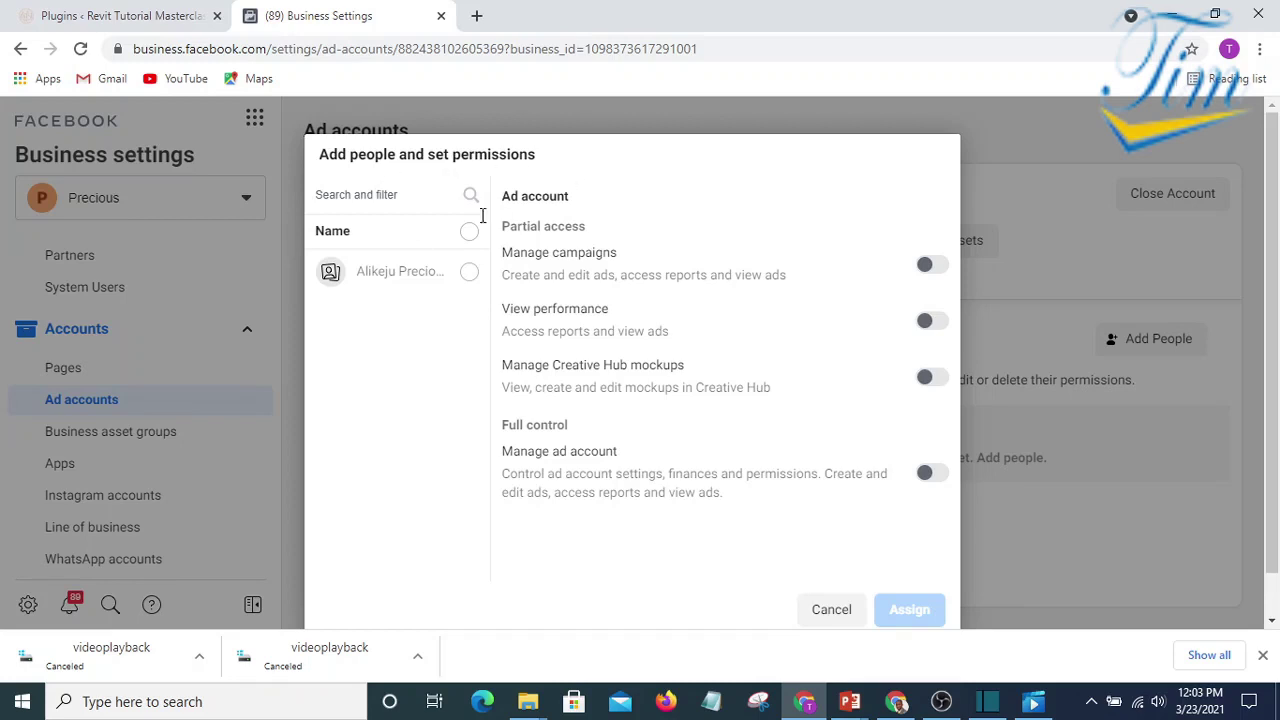
Step: Assign the listed person to the new ad account with full control, enabling Manage ad account
{"action": "left_click", "coordinate": [470, 273]}
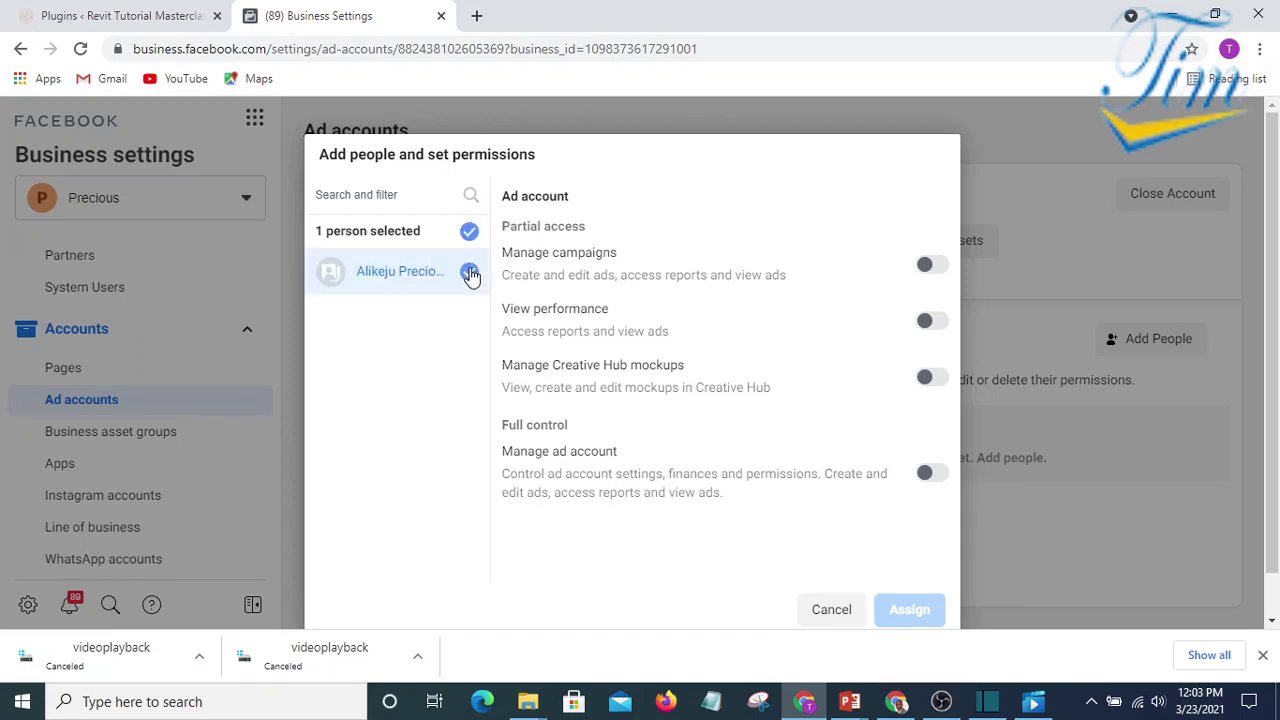
{"action": "left_click", "coordinate": [938, 267]}
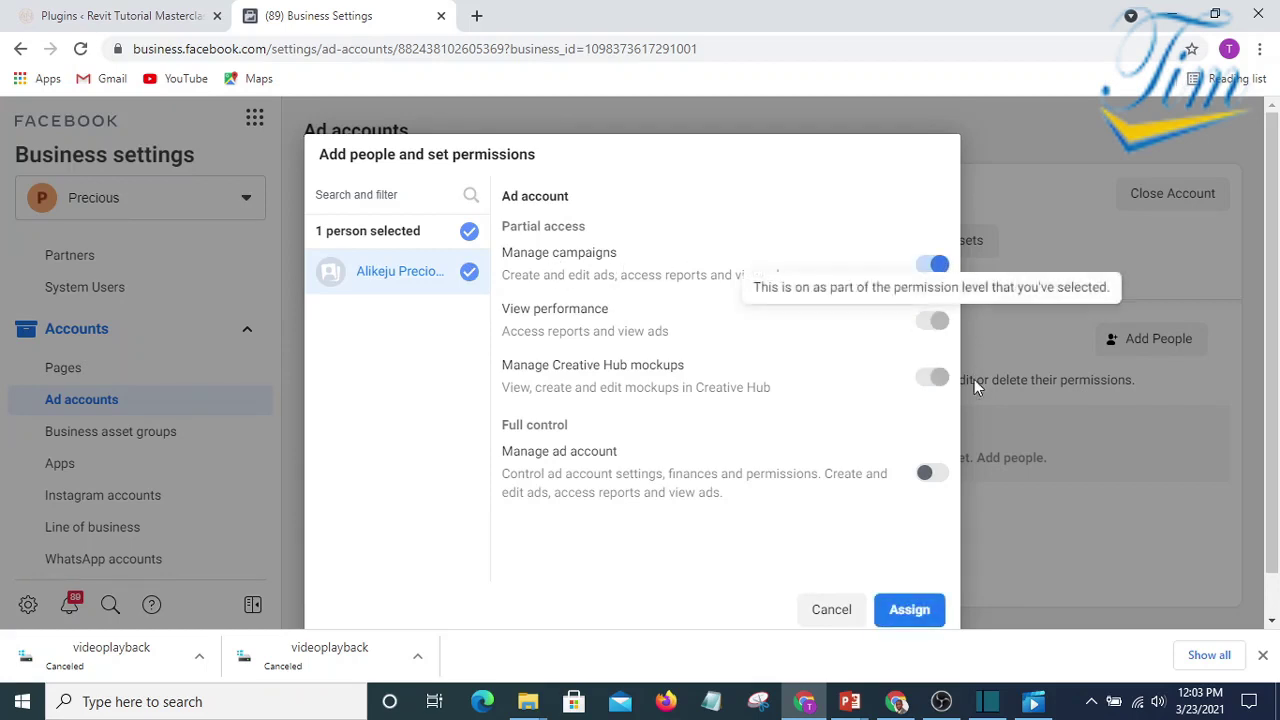
{"action": "scroll", "coordinate": [653, 465], "scroll_direction": "down", "scroll_amount": 1}
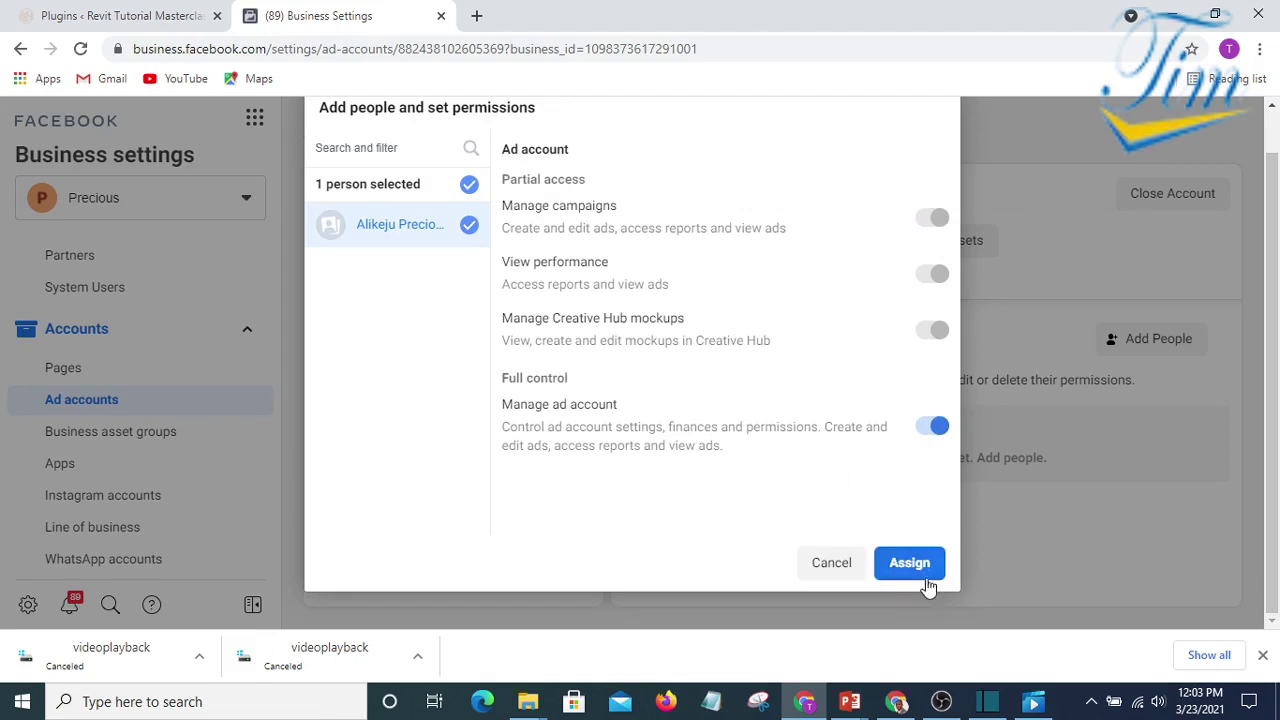
{"action": "left_click", "coordinate": [924, 566]}
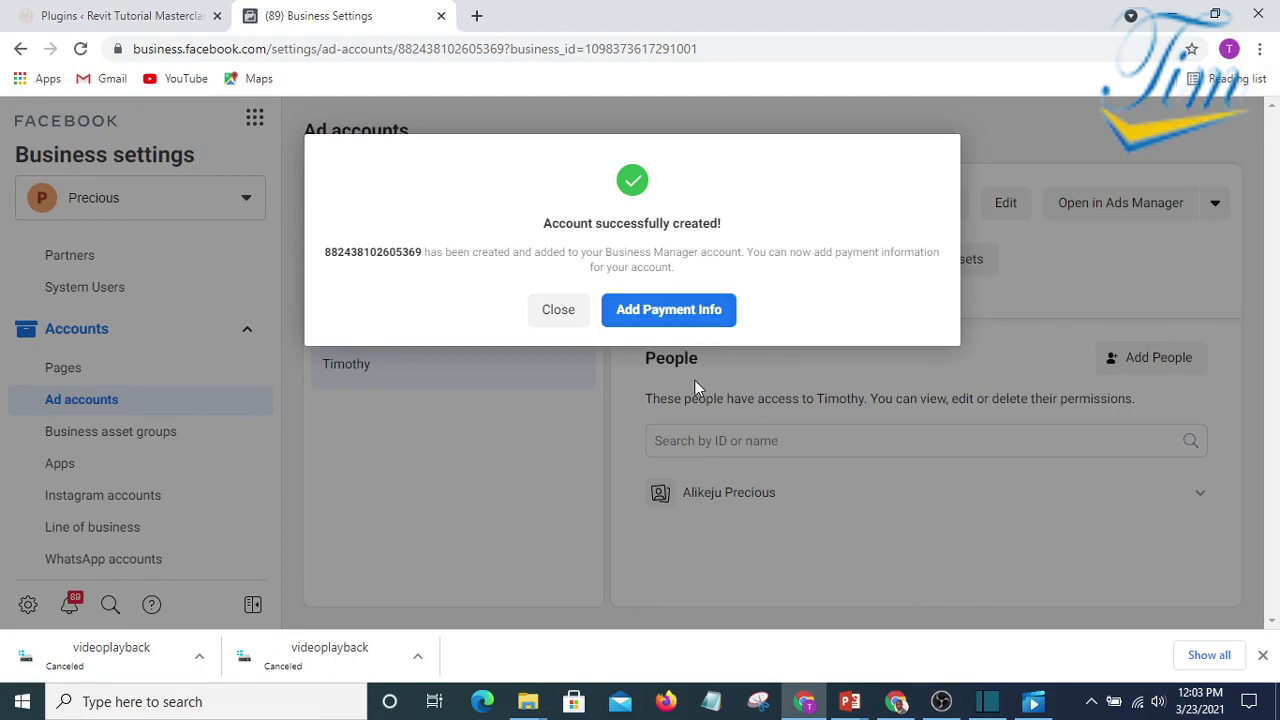
Step: Begin adding payment information for the new ad account and choose Business Manager payment method
{"action": "left_click", "coordinate": [678, 312]}
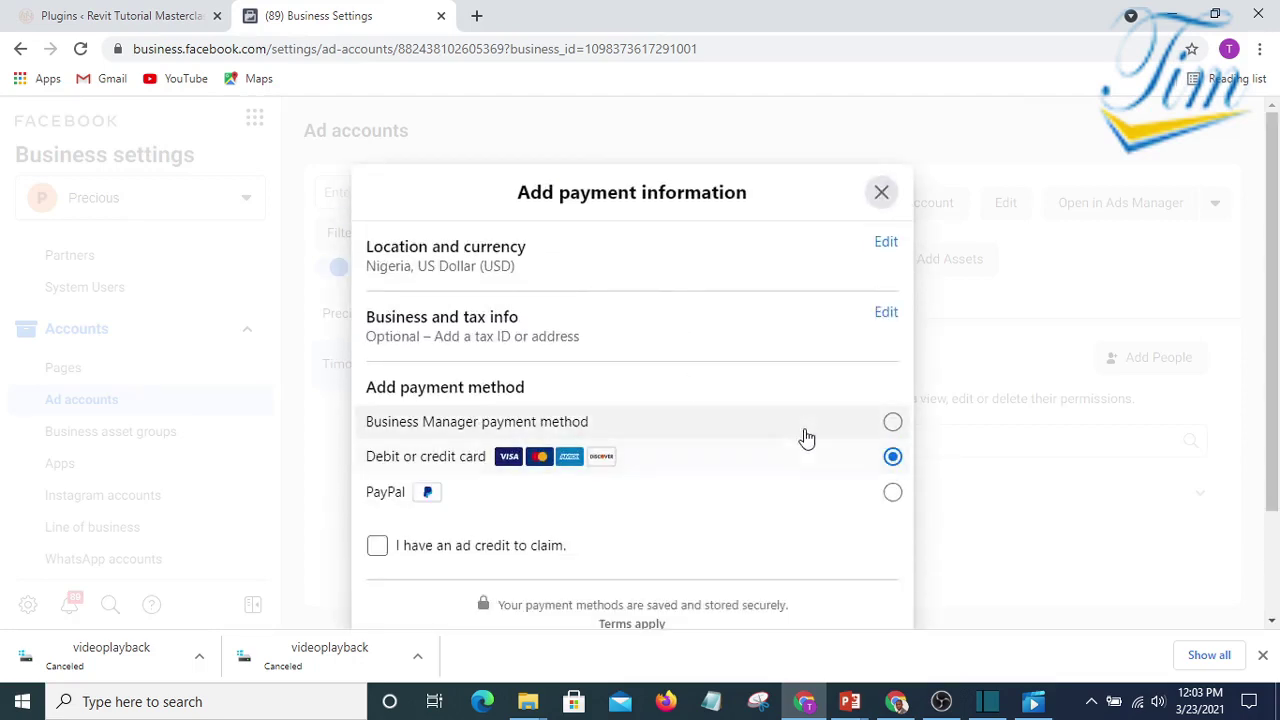
{"action": "scroll", "coordinate": [757, 548], "scroll_direction": "down", "scroll_amount": 2}
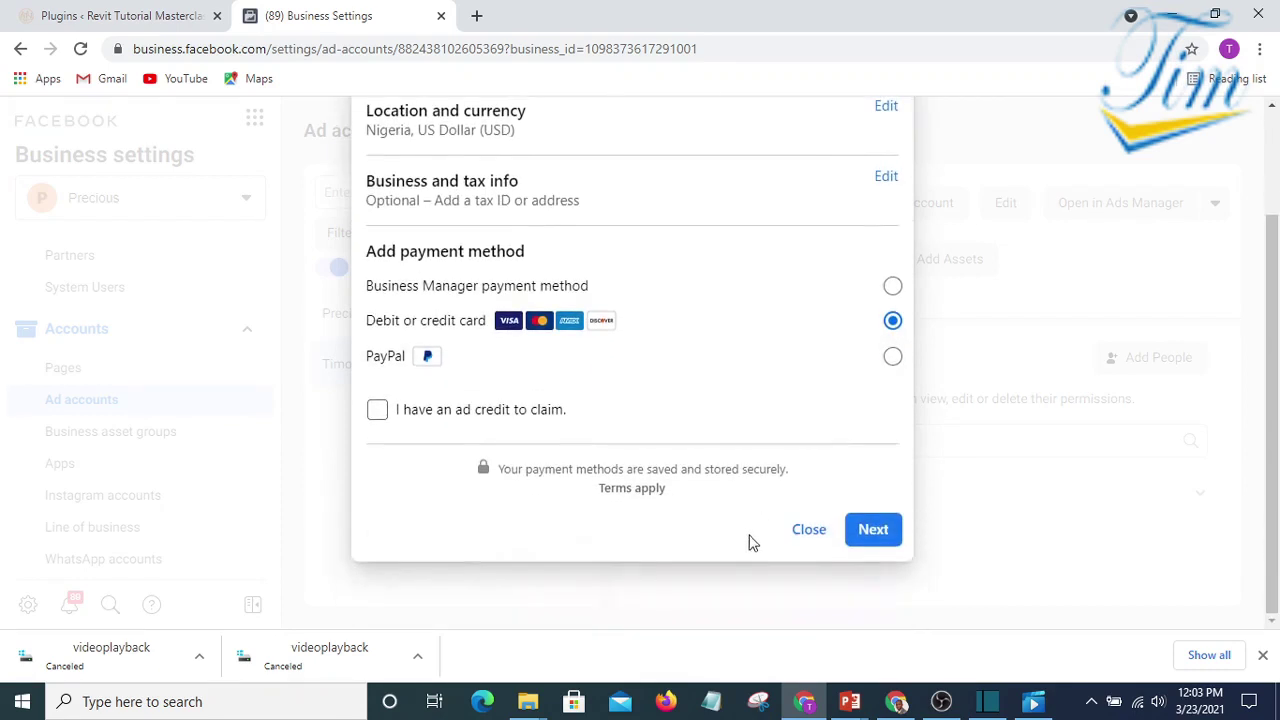
{"action": "scroll", "coordinate": [680, 420], "scroll_direction": "up", "scroll_amount": 2}
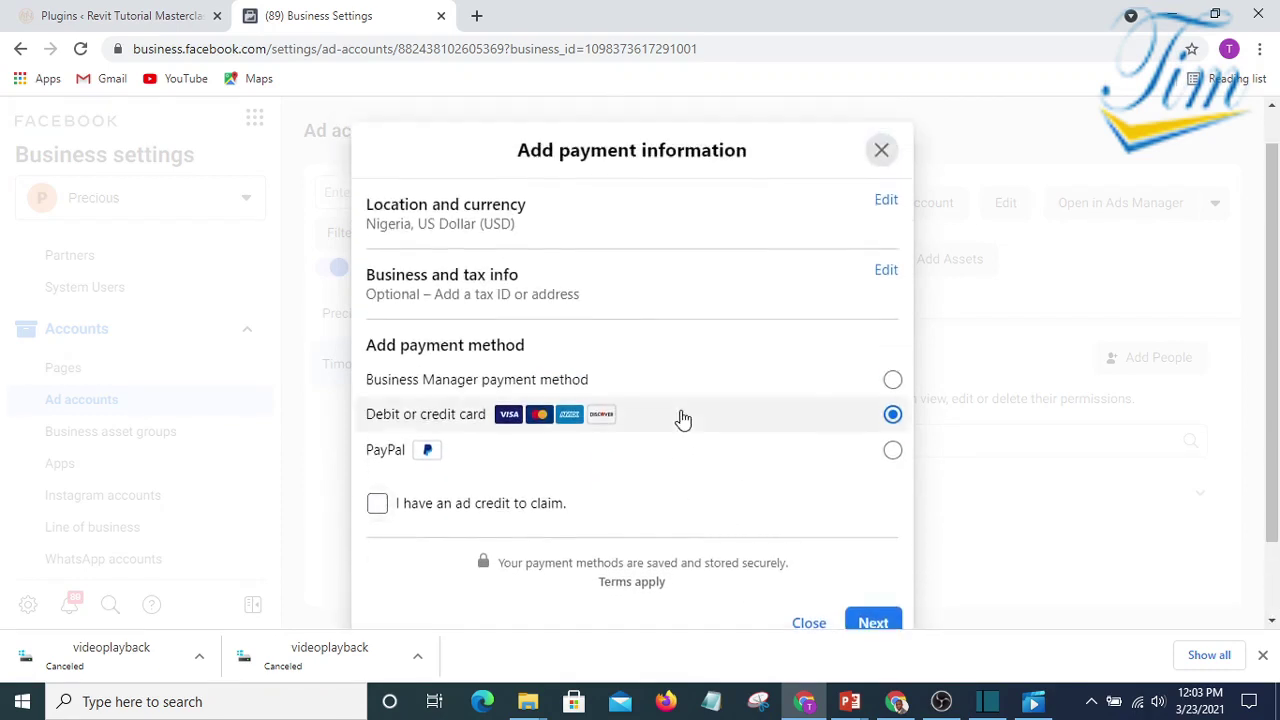
{"action": "scroll", "coordinate": [694, 409], "scroll_direction": "down", "scroll_amount": 2}
{"action": "scroll", "coordinate": [692, 400], "scroll_direction": "up", "scroll_amount": 1}
{"action": "scroll", "coordinate": [723, 443], "scroll_direction": "down", "scroll_amount": 1}
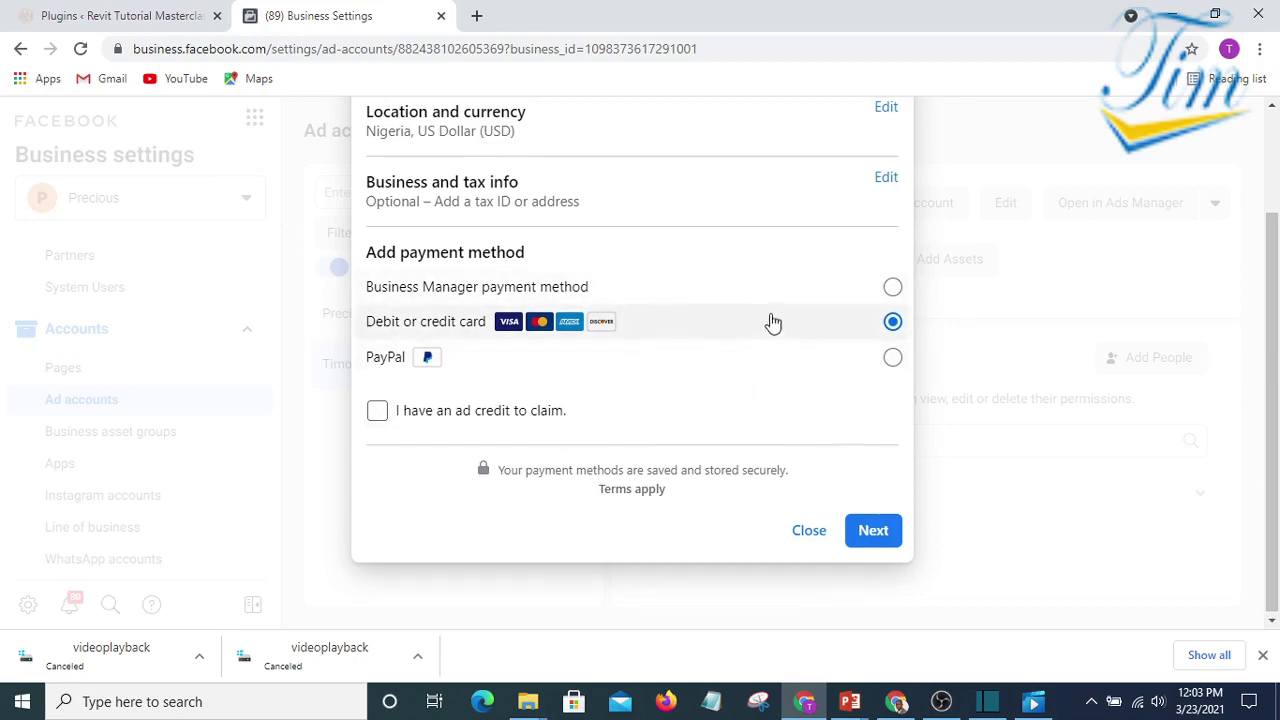
{"action": "scroll", "coordinate": [770, 316], "scroll_direction": "up", "scroll_amount": 1}
{"action": "scroll", "coordinate": [770, 328], "scroll_direction": "down", "scroll_amount": 1}
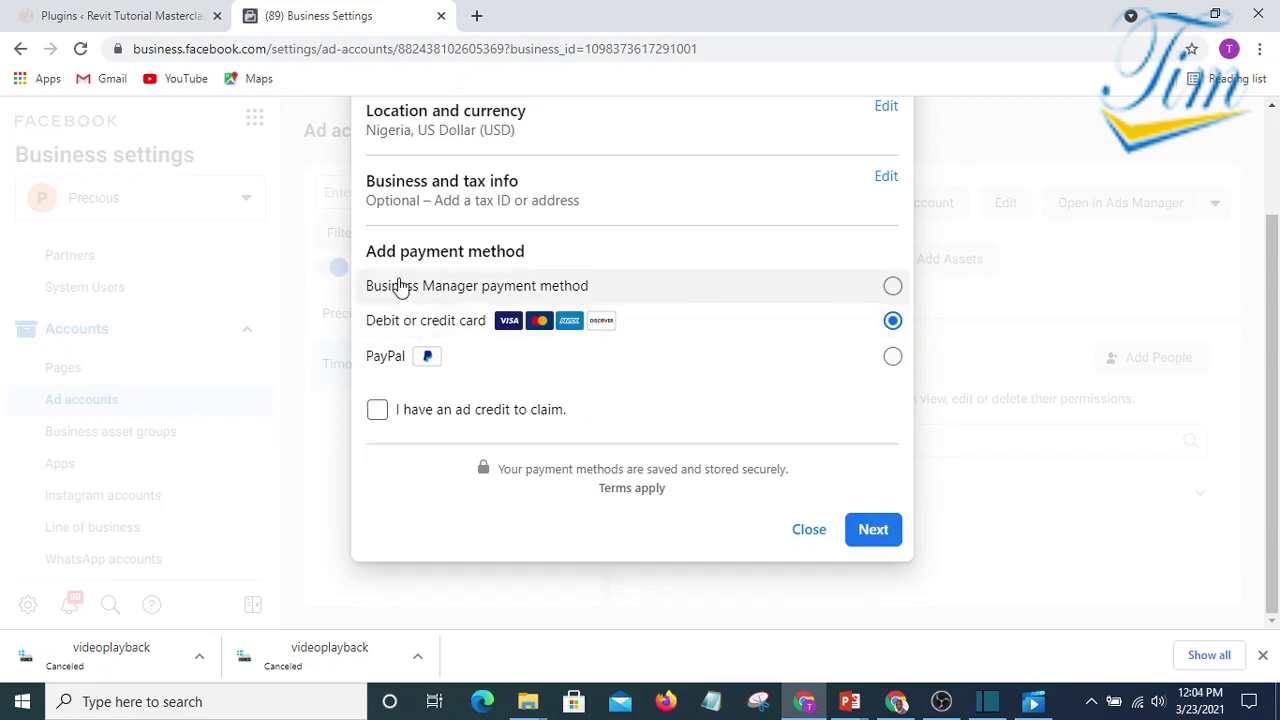
{"action": "left_click", "coordinate": [892, 287]}
{"action": "scroll", "coordinate": [790, 308], "scroll_direction": "up", "scroll_amount": 1}
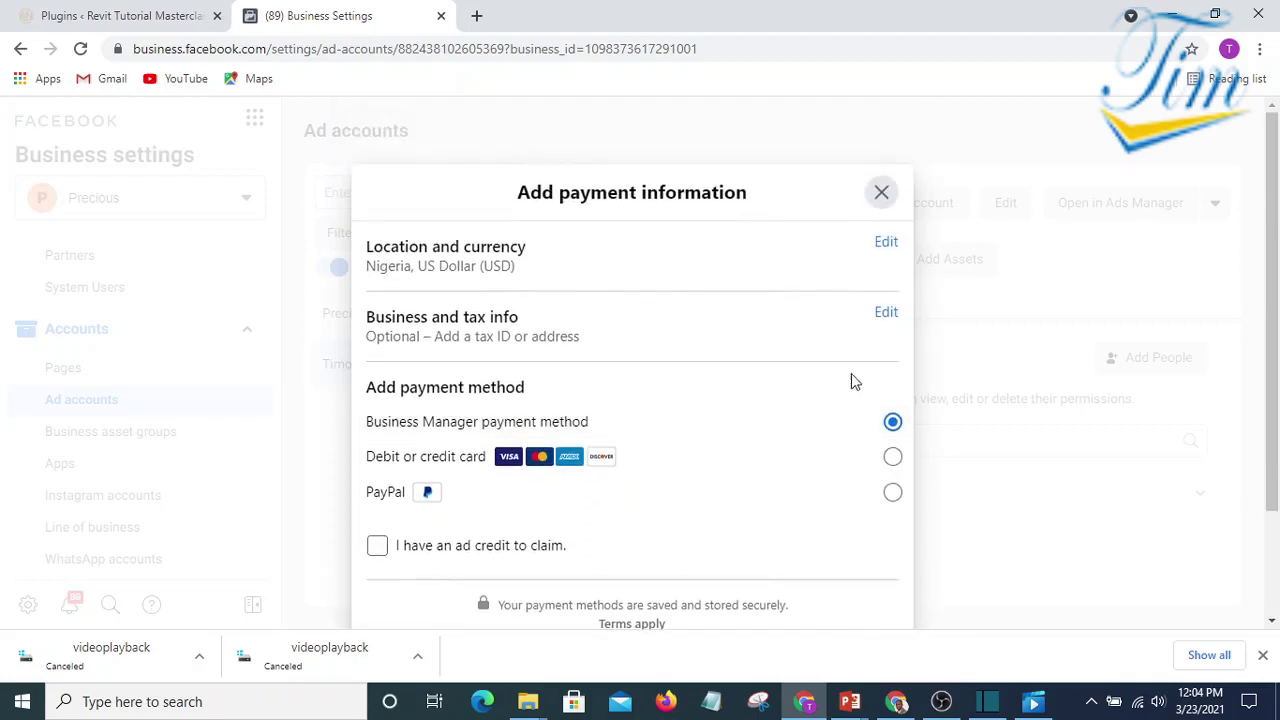
{"action": "scroll", "coordinate": [872, 427], "scroll_direction": "down", "scroll_amount": 1}
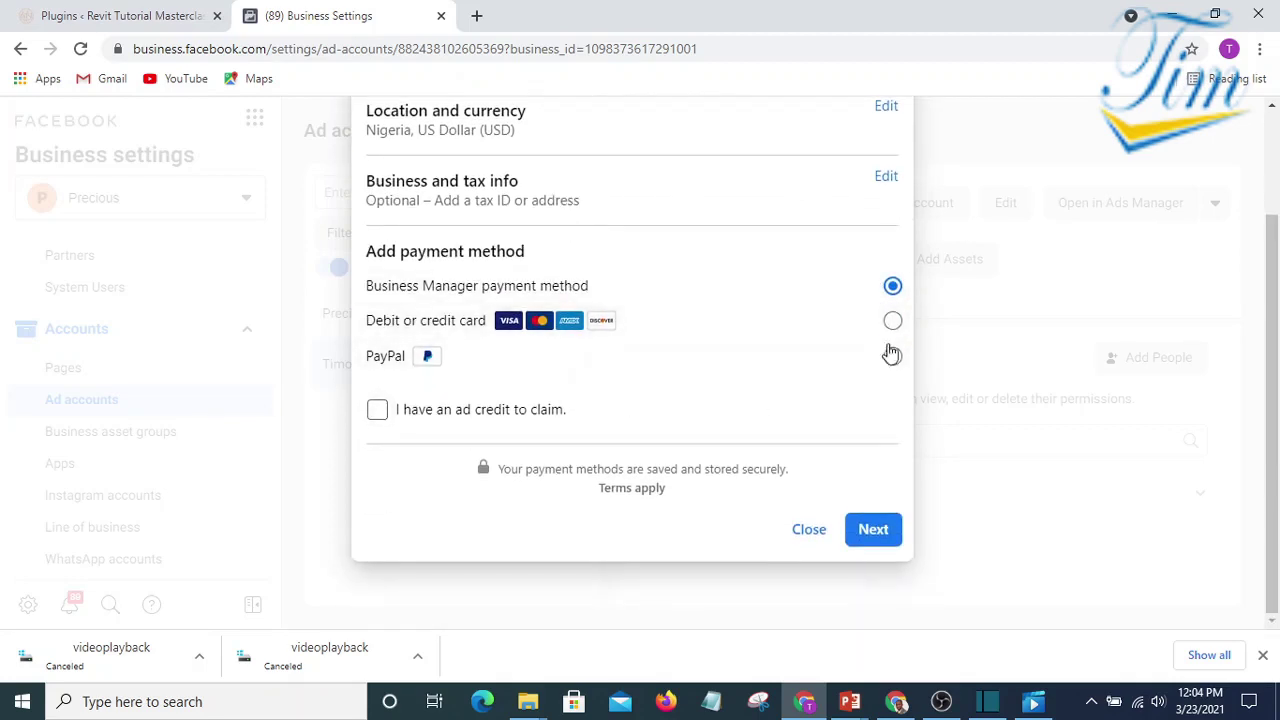
Step: Make the saved MasterCard the ad account's primary payment method and finish the payment setup
{"action": "left_click", "coordinate": [886, 530]}
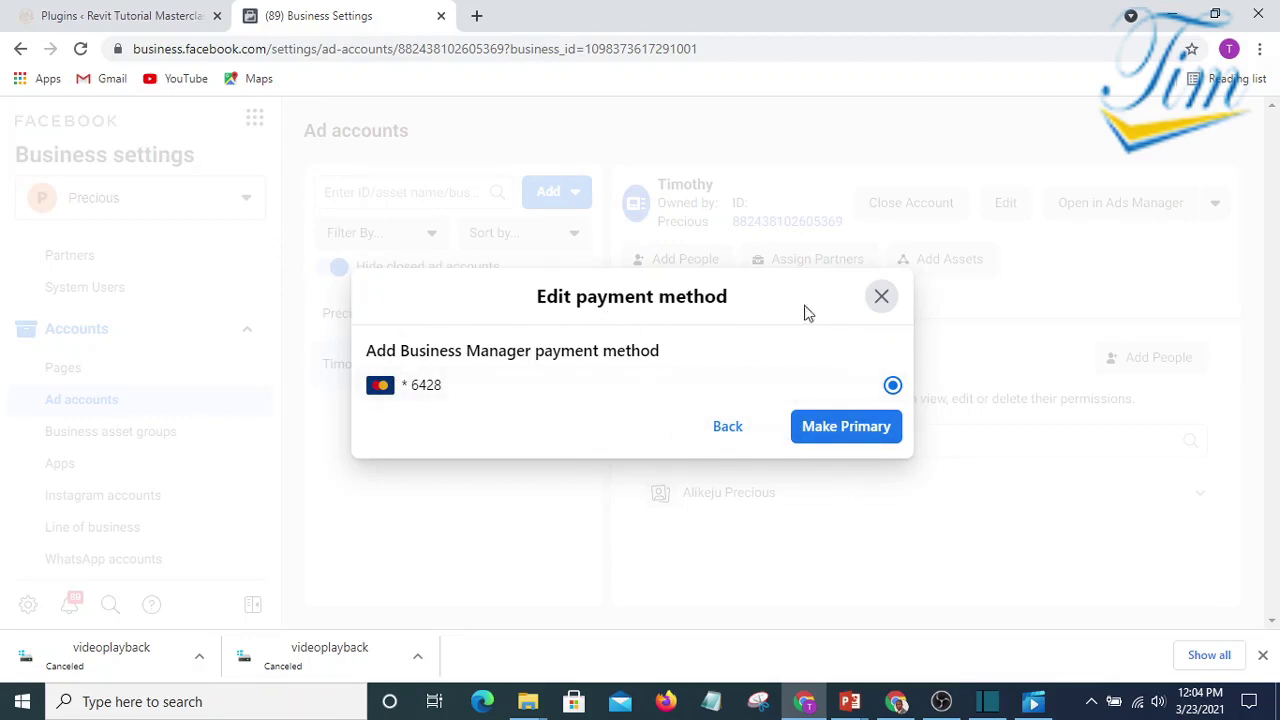
{"action": "left_click", "coordinate": [847, 430]}
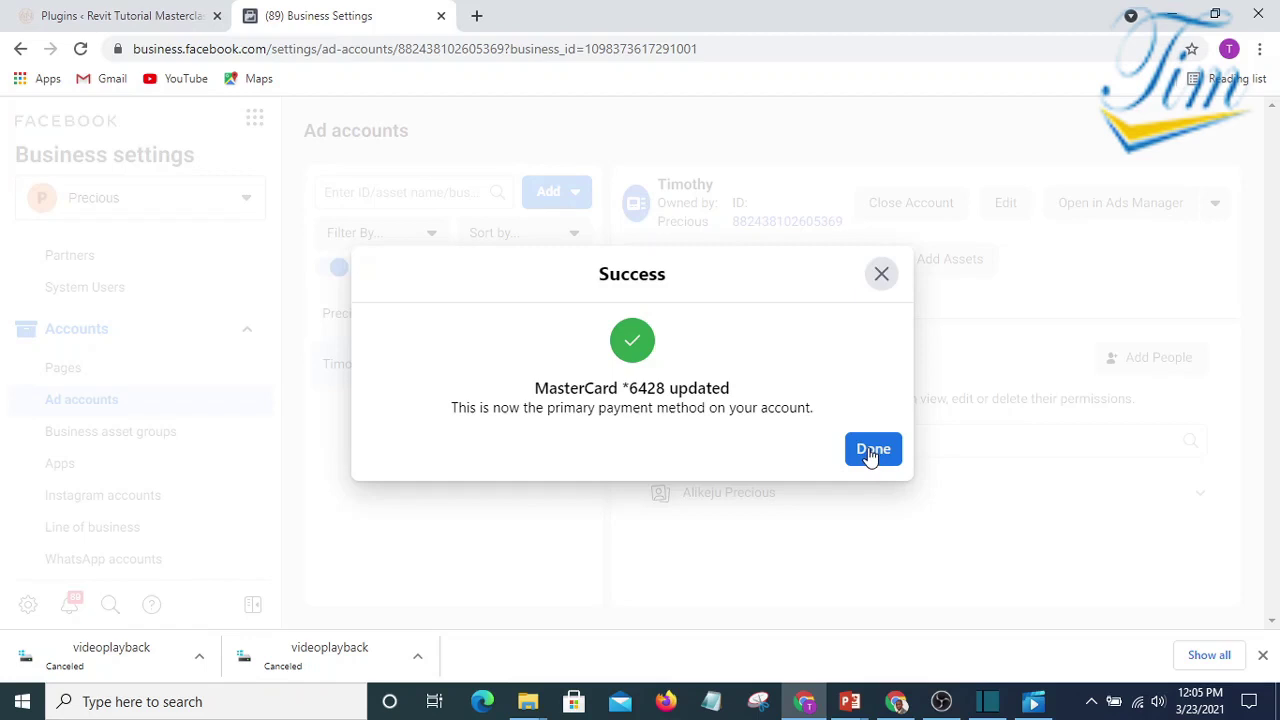
{"action": "left_click", "coordinate": [870, 453]}
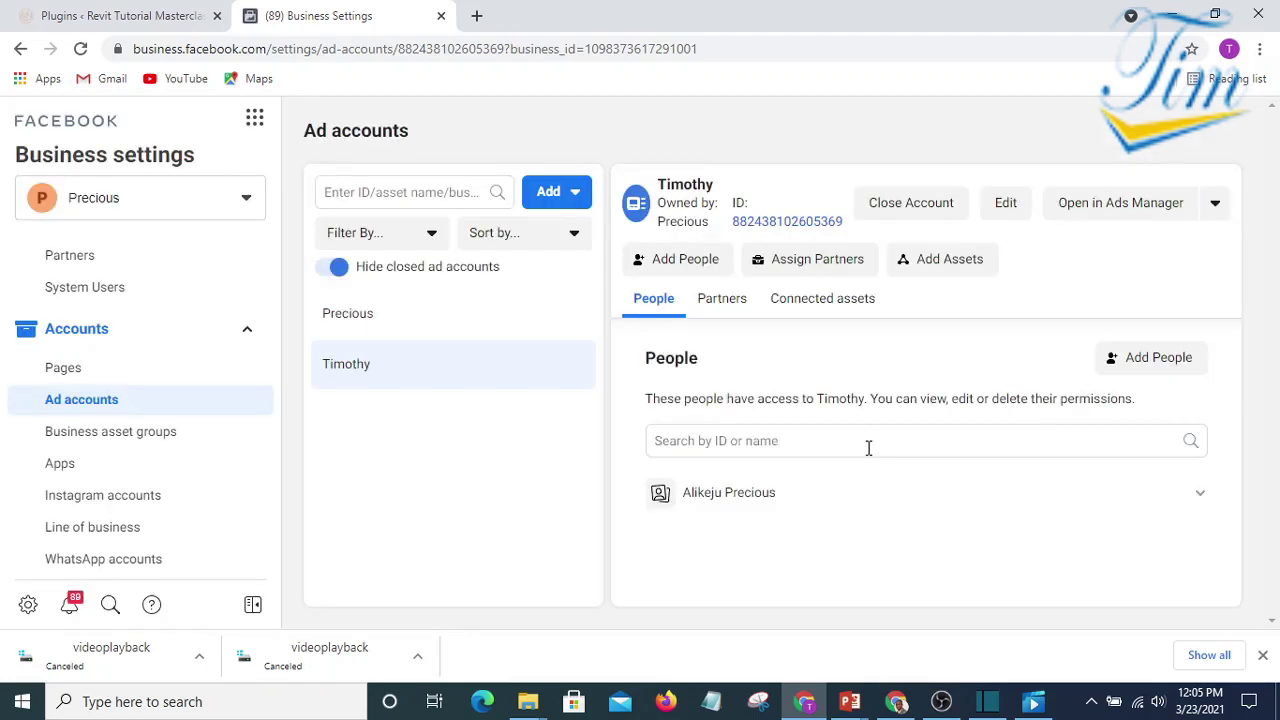